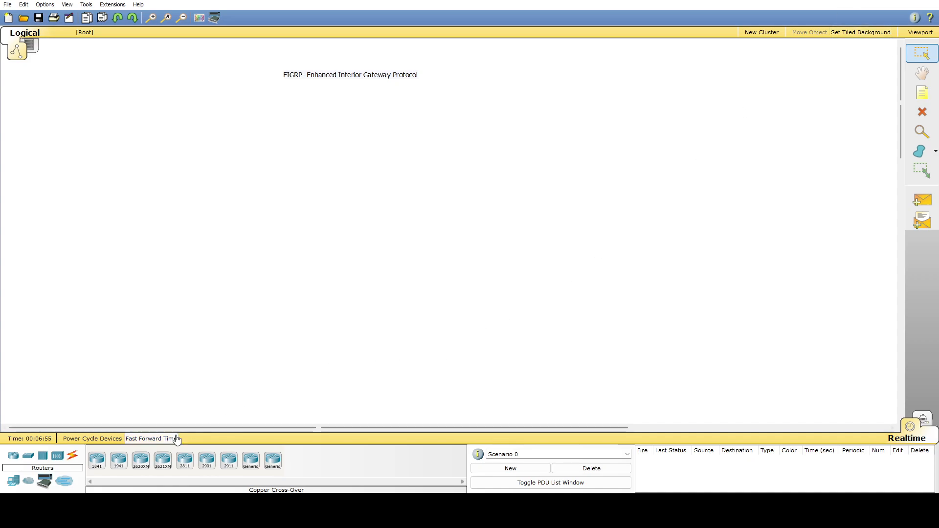
Place an 1841 router at the left of the workspace and make three copies of it.
left_click_drag(97, 467, 130, 171)
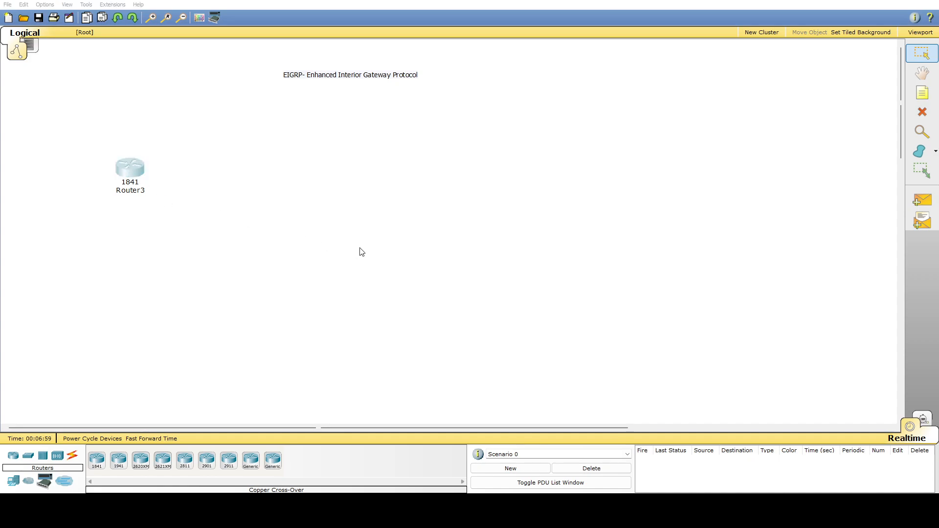
left_click_drag(351, 244, 399, 226)
left_click_drag(430, 189, 429, 192)
key("ctrl+v")
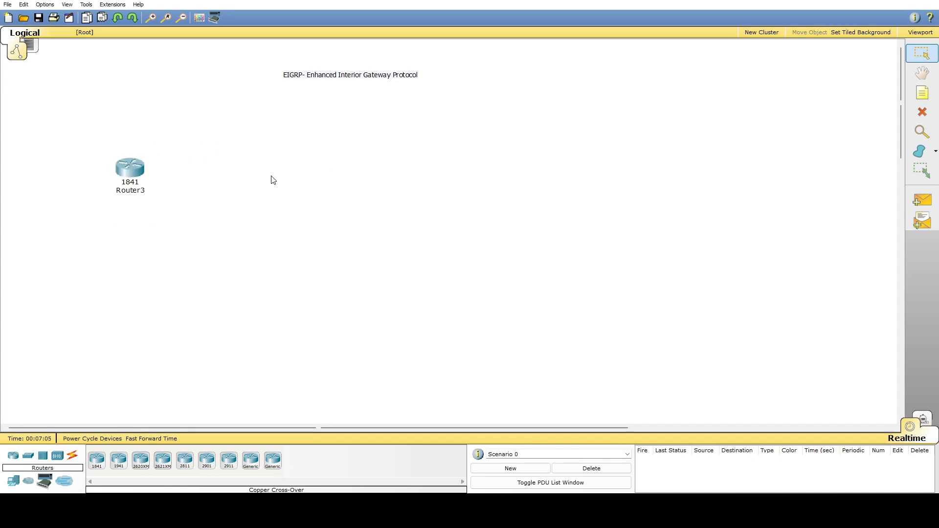
key("ctrl+v")
key("ctrl+v")
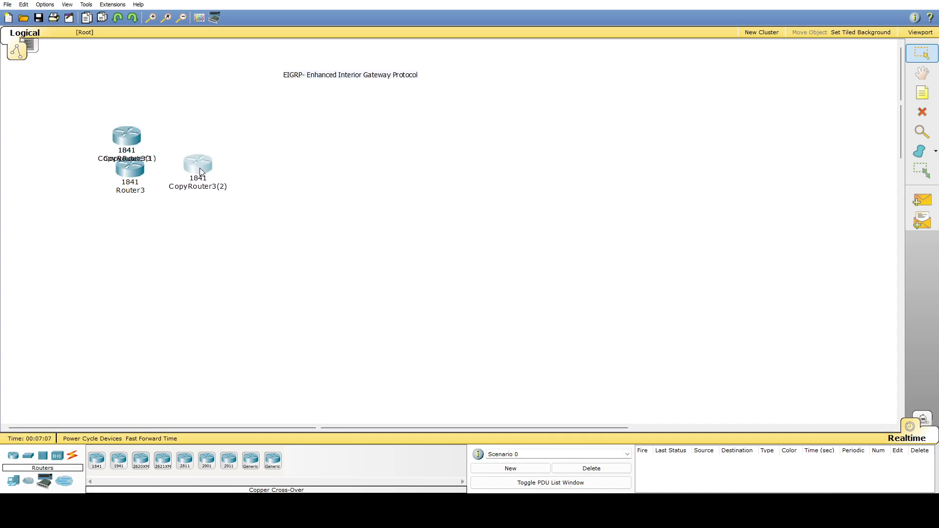
Line up the three router copies in a row beside the original and rename the original Router1.
left_click_drag(197, 169, 213, 169)
left_click(259, 130)
left_click_drag(127, 137, 292, 166)
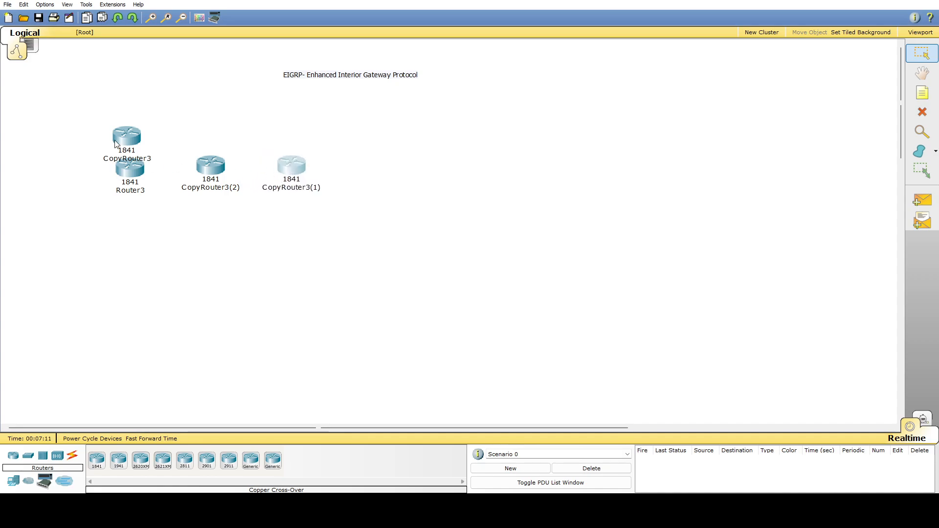
left_click_drag(116, 142, 355, 174)
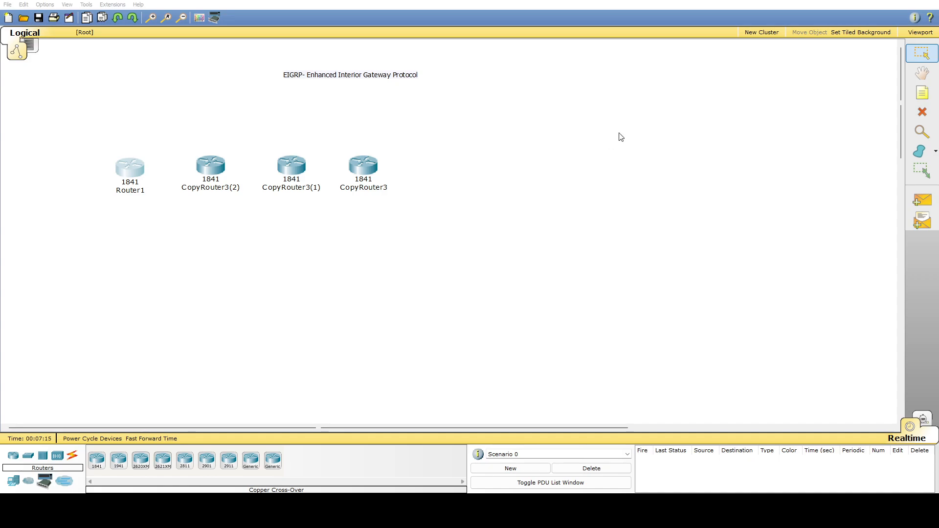
Rename the three copied routers Router2, Router3 and Router4 in order along the row.
left_click(235, 181)
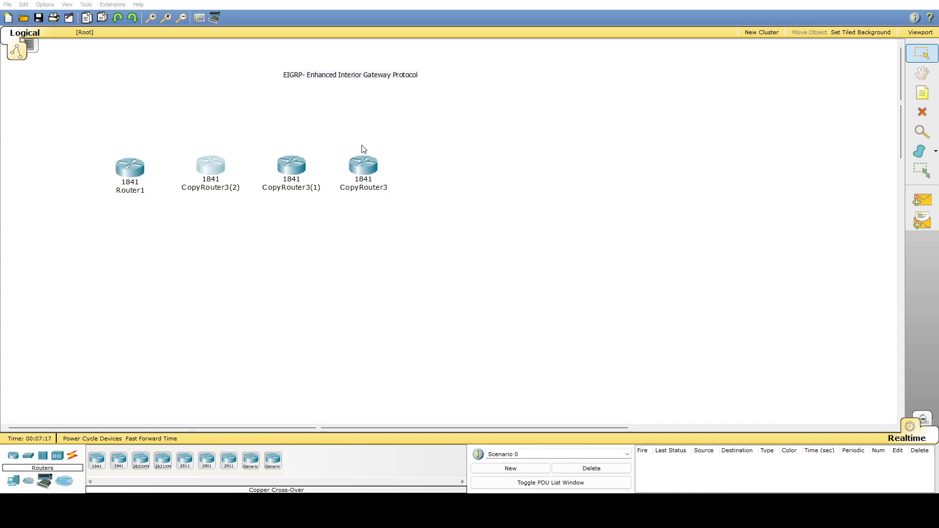
type("Router2")
left_click(303, 168)
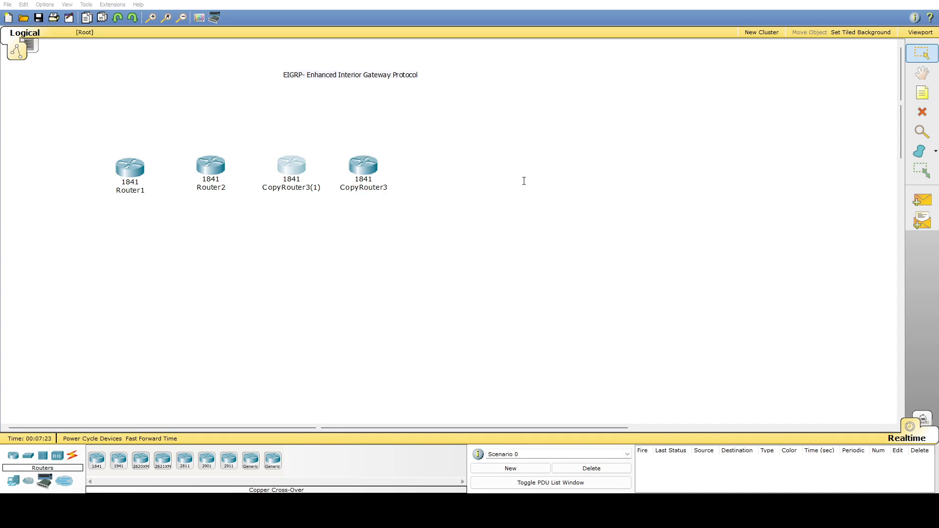
left_click(281, 195)
type("Router3")
left_click(372, 170)
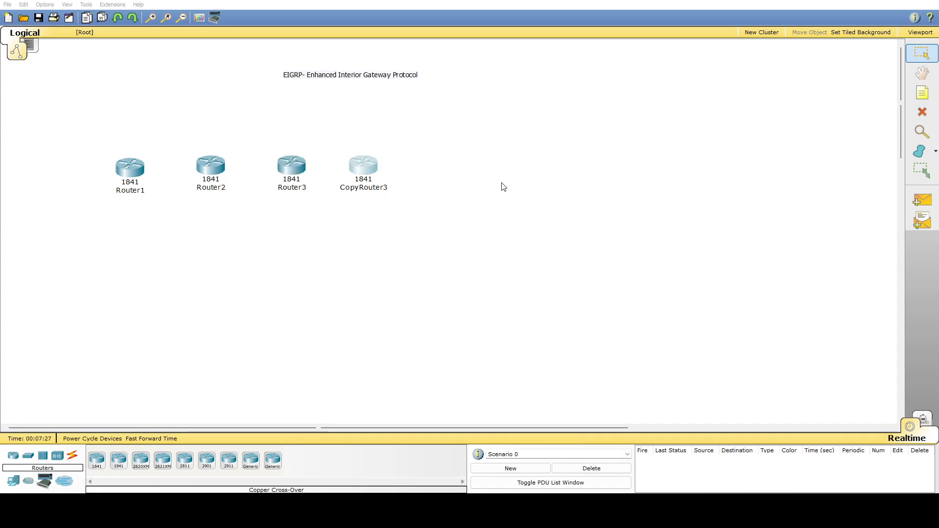
type("Router4")
left_click(374, 269)
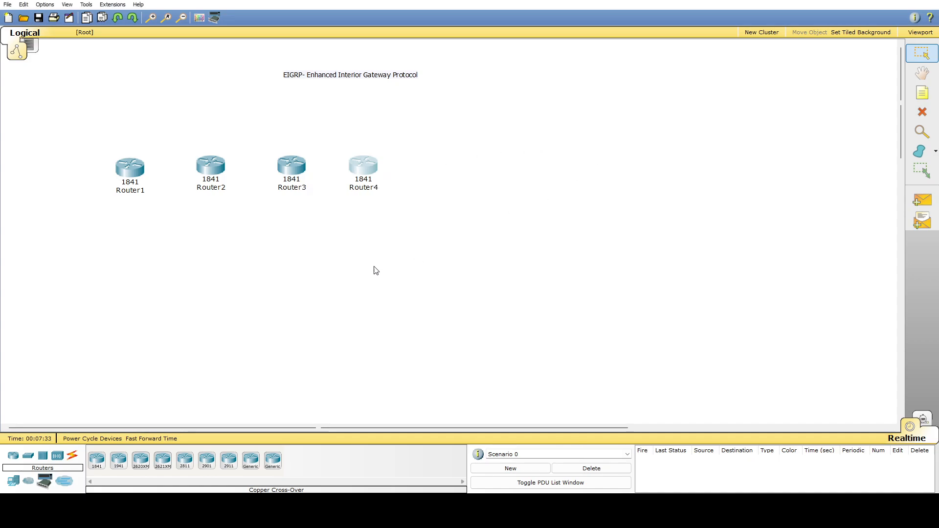
Place one PC below Router1 and another PC below Router4.
left_click_drag(13, 482, 127, 247)
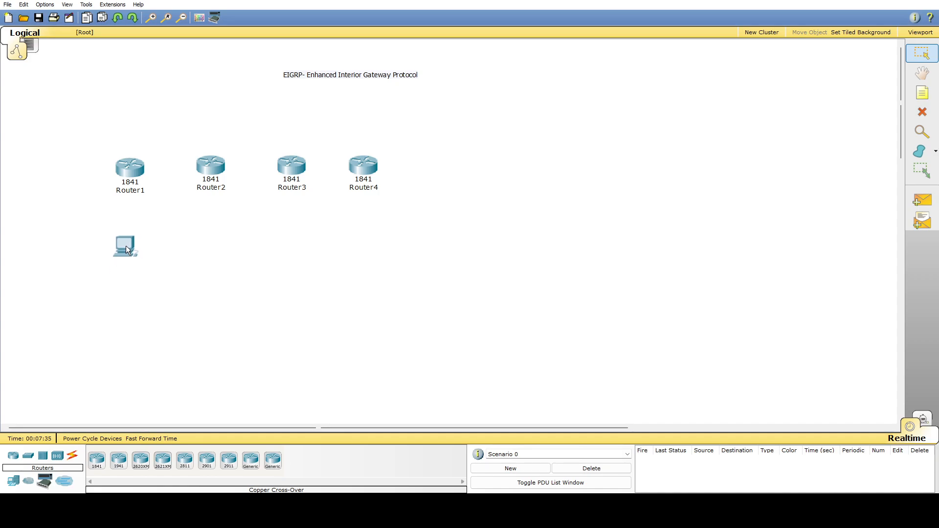
left_click_drag(17, 483, 360, 247)
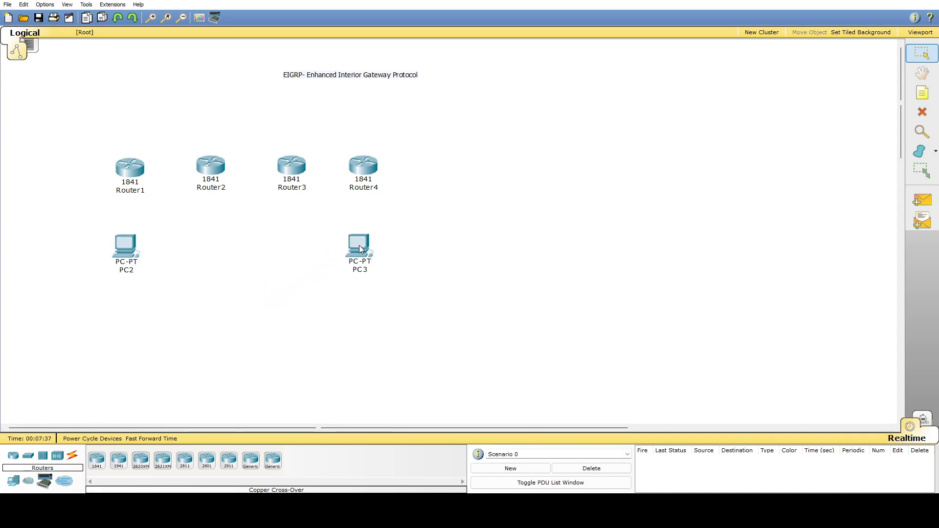
Connect Router1 Se0/1/0 to Router2 Se0/1/0 with a Serial DTE cable.
left_click(73, 455)
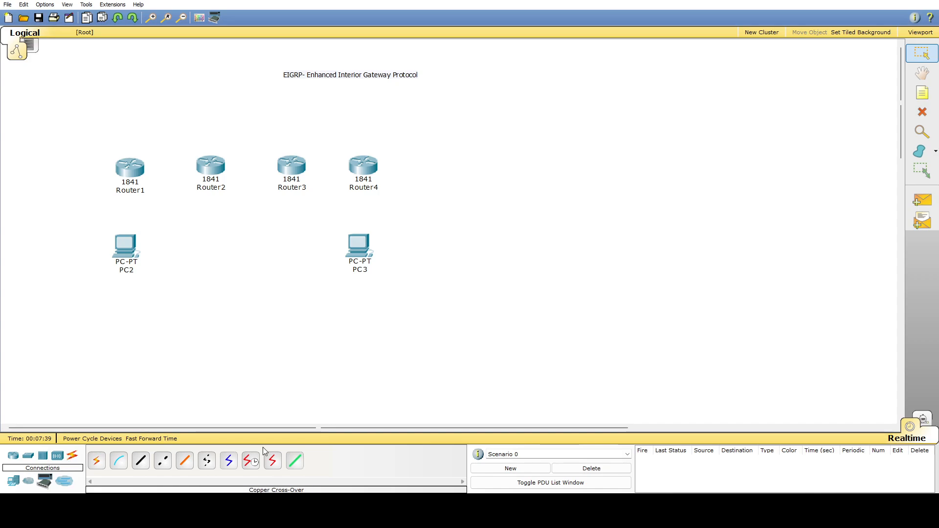
left_click(272, 460)
left_click(130, 168)
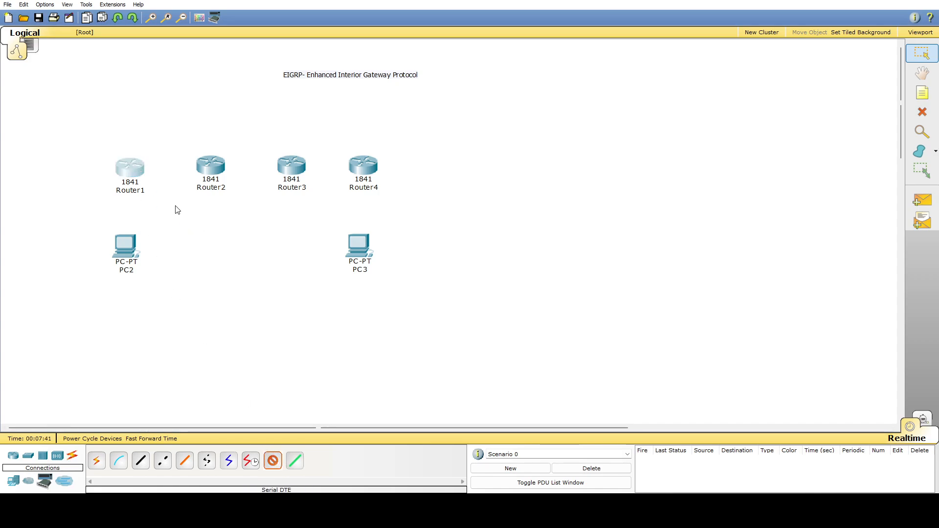
left_click(465, 252)
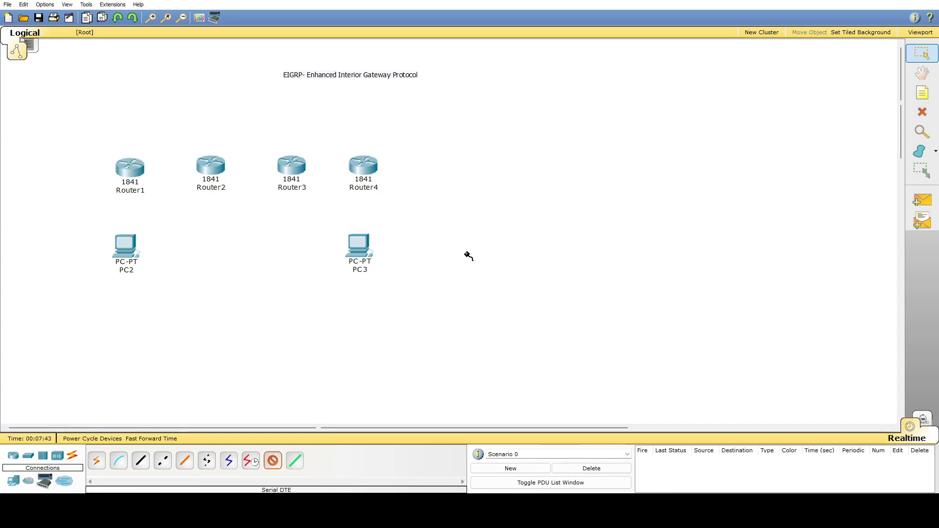
left_click(129, 170)
left_click(210, 167)
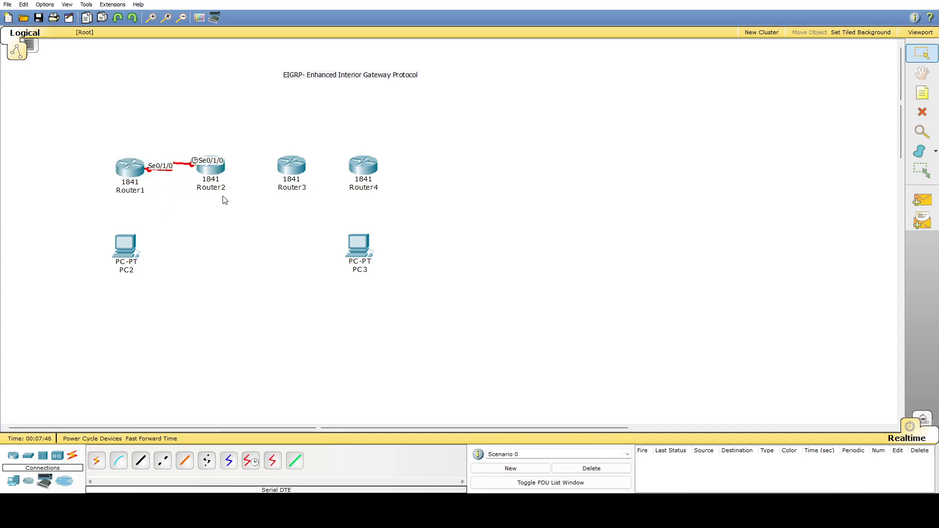
Connect Router2 Se0/1/1 to Router3 Se0/1/1 with a Serial DTE cable.
left_click(273, 462)
left_click(215, 167)
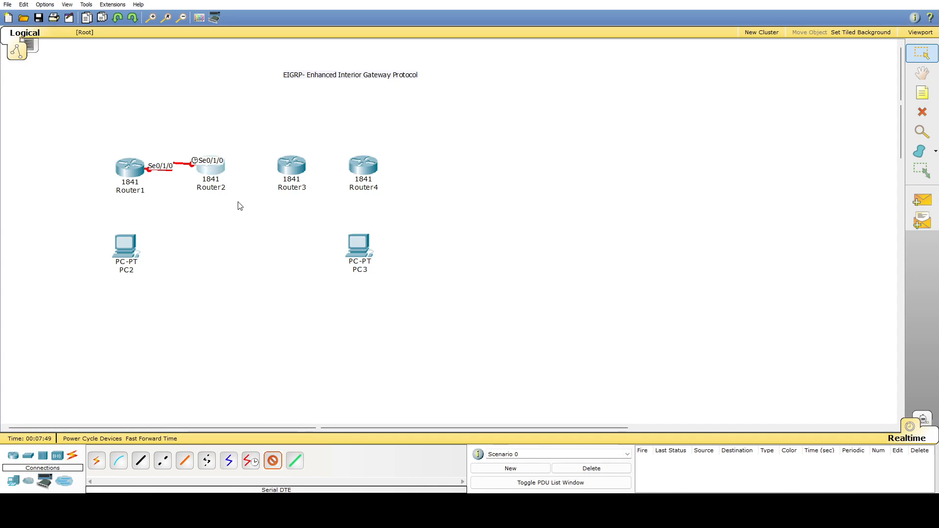
left_click(288, 169)
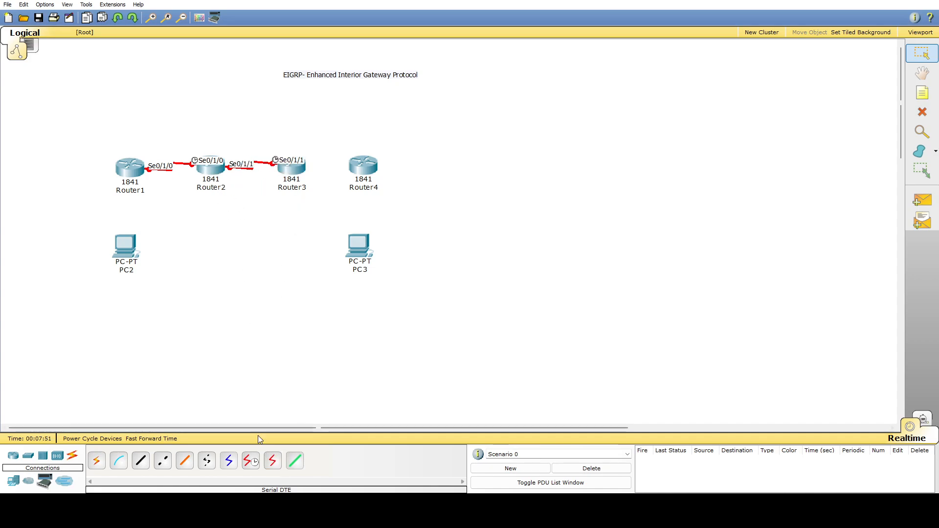
Connect Router3 Se0/1/0 to Router4 Se0/1/0 with a Serial DTE cable.
left_click(272, 461)
left_click(294, 174)
left_click(330, 205)
left_click(510, 257)
left_click(296, 177)
left_click(302, 209)
left_click(362, 166)
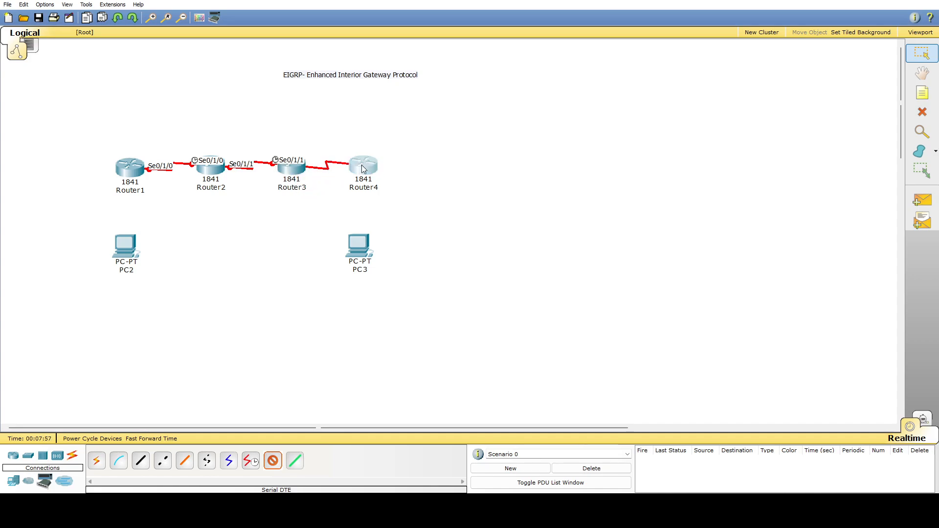
left_click(366, 215)
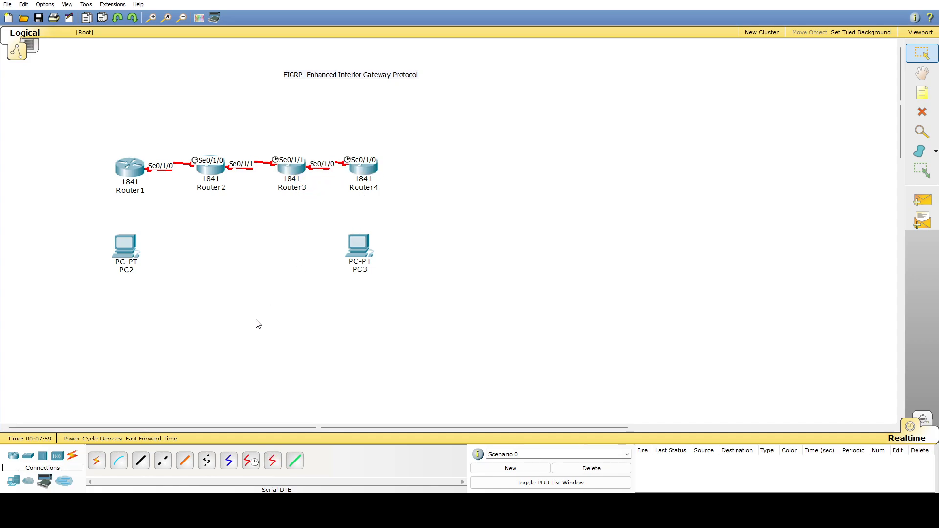
Connect Router1 Fa0/0 to PC2 Fa0 and Router4 Fa0/0 to PC3 Fa0 with Copper Cross-Over cables.
left_click(161, 467)
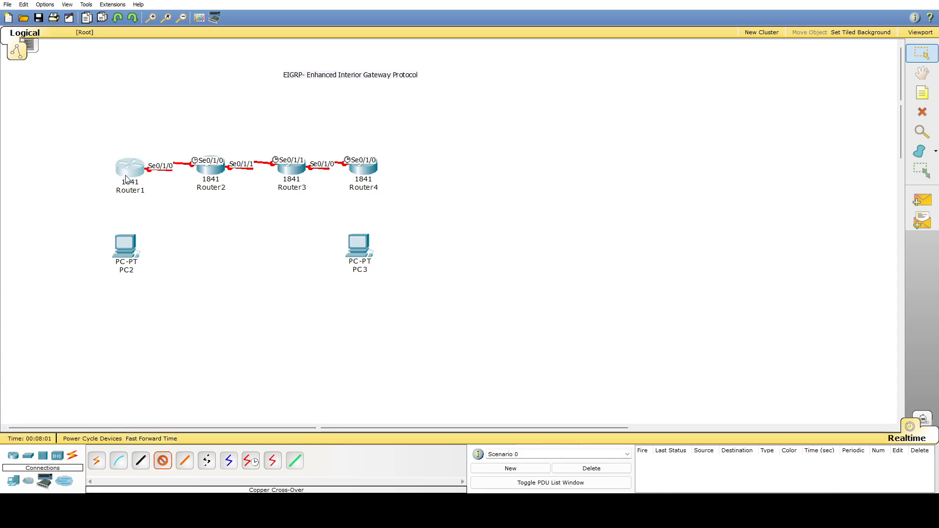
left_click(136, 184)
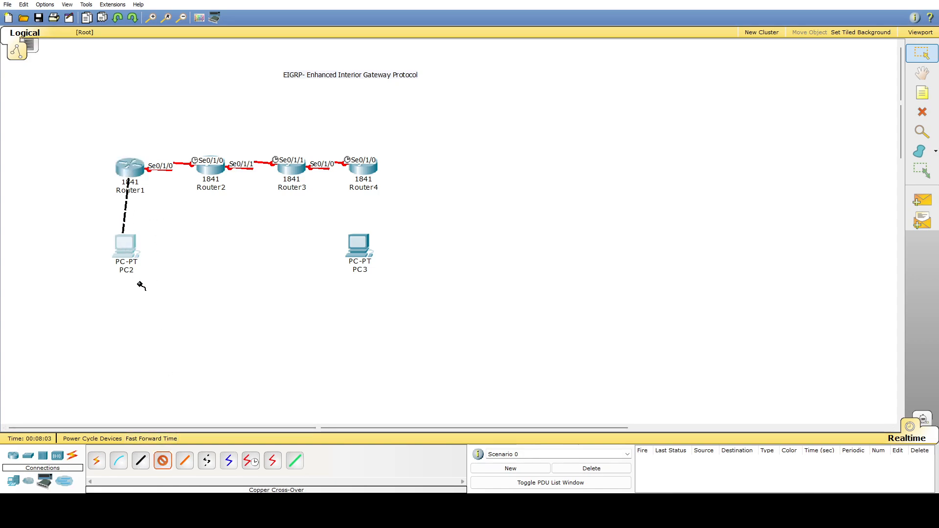
left_click(144, 254)
left_click(172, 465)
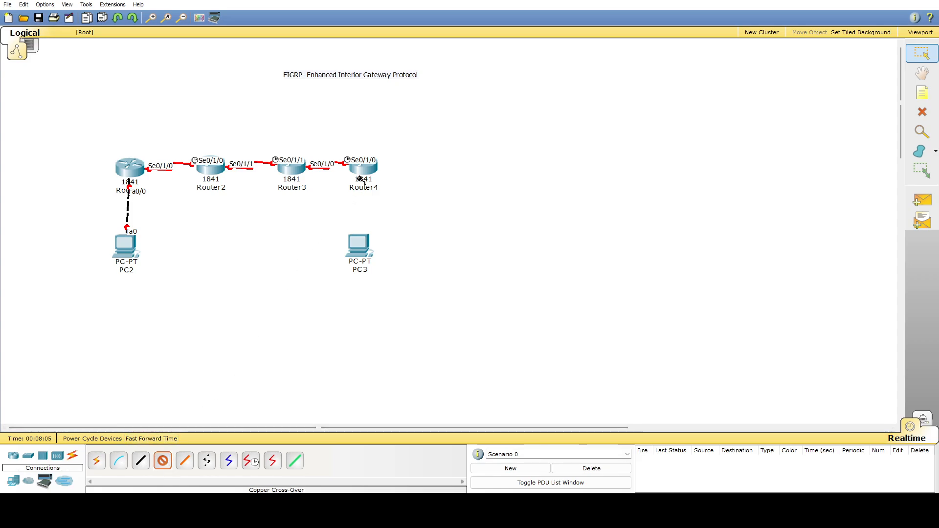
left_click(374, 186)
left_click(375, 249)
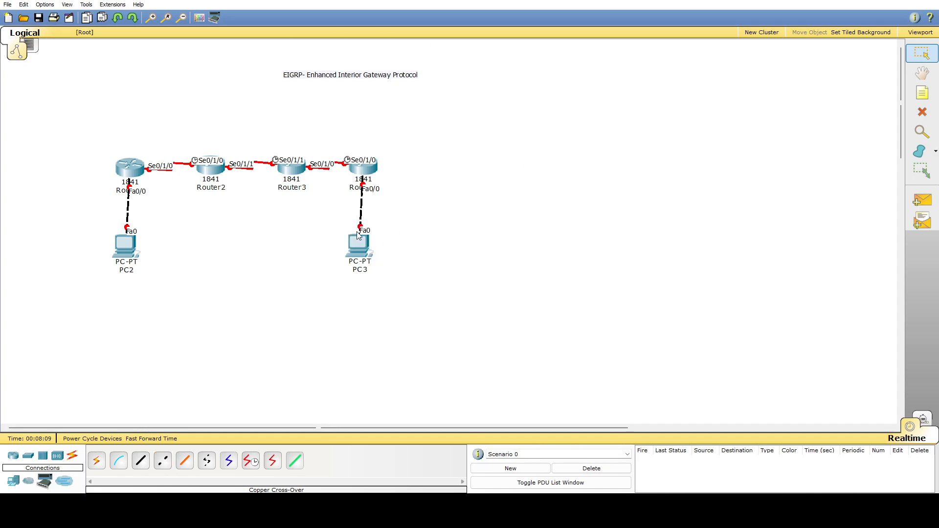
Add a note listing Router1's commands: fa0/0 192.168.1.1 255.255.255.0, se0/1/0 10.0.0.1 255.0.0.0, router eigrp 10 with networks 192.168.1.0 and 10.0.0.0.
key("n")
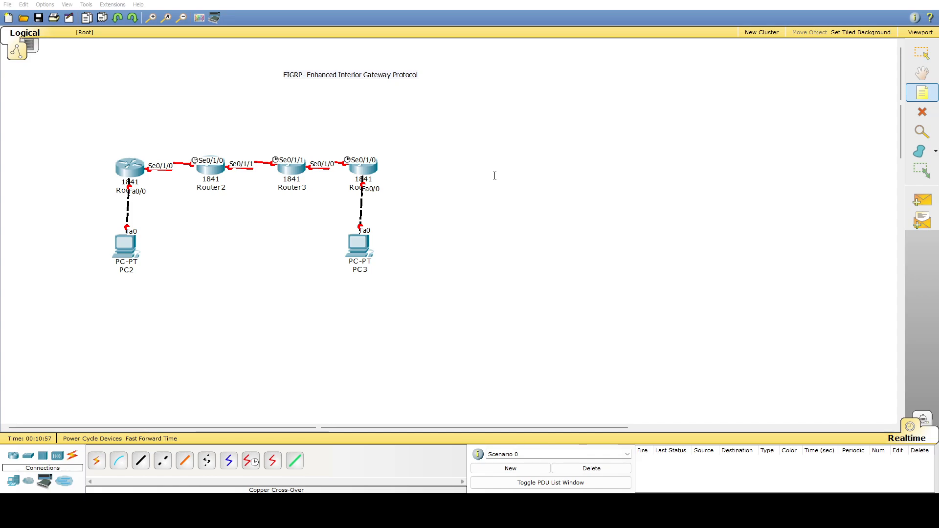
type("Router1: en conf t int fa0/0 ip add 192.168.1.1 255.255.255.0 no shut ex int se0/1/0 ip add 10.0.0.1 255.0.0.0 no shut ex router eigrp 10 network 192.168.1.0 network 10.0.0.0 exit")
key("Escape")
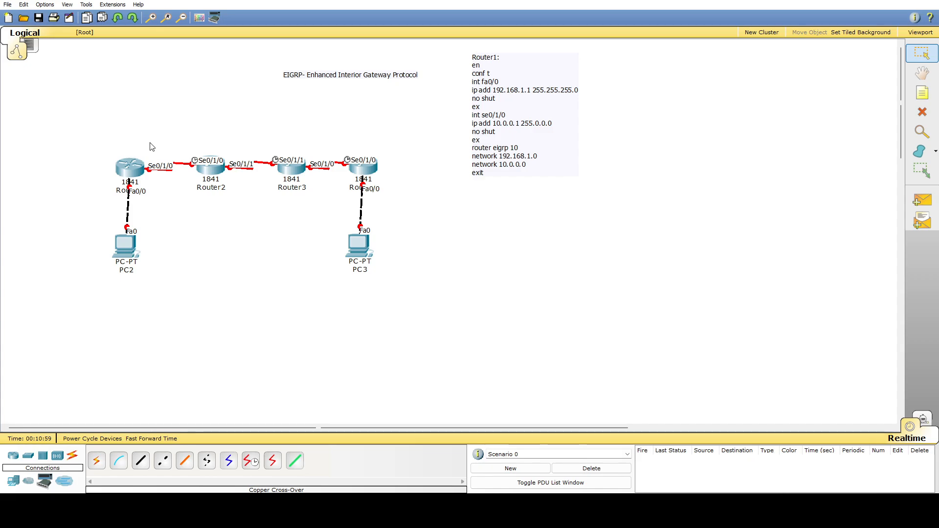
Label the Router1–PC2 link 192.168.1.0 and the Router1–Router2 link 10.0.0.0 with notes.
key("n")
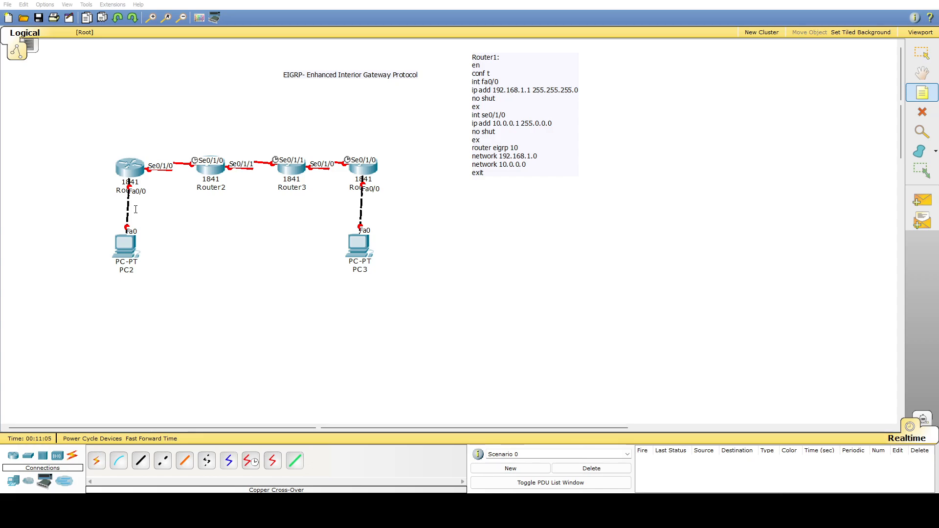
key("Escape")
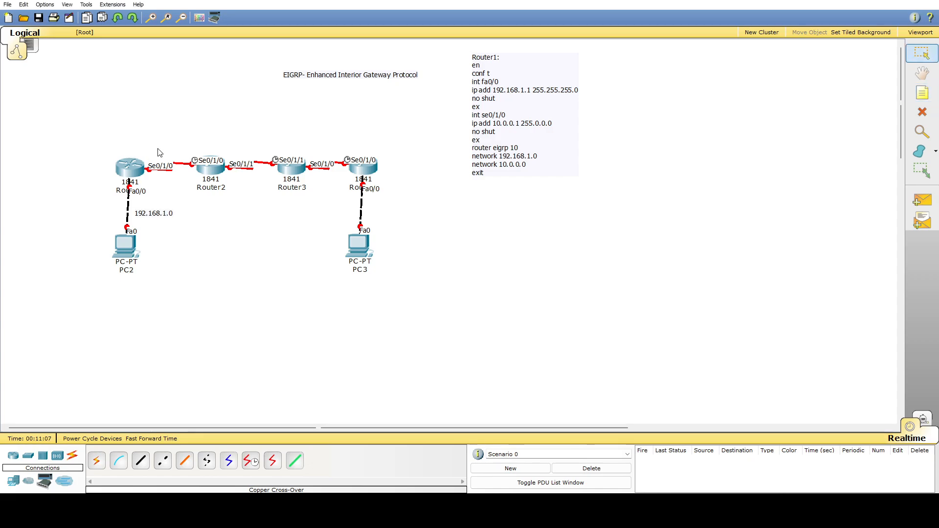
key("n")
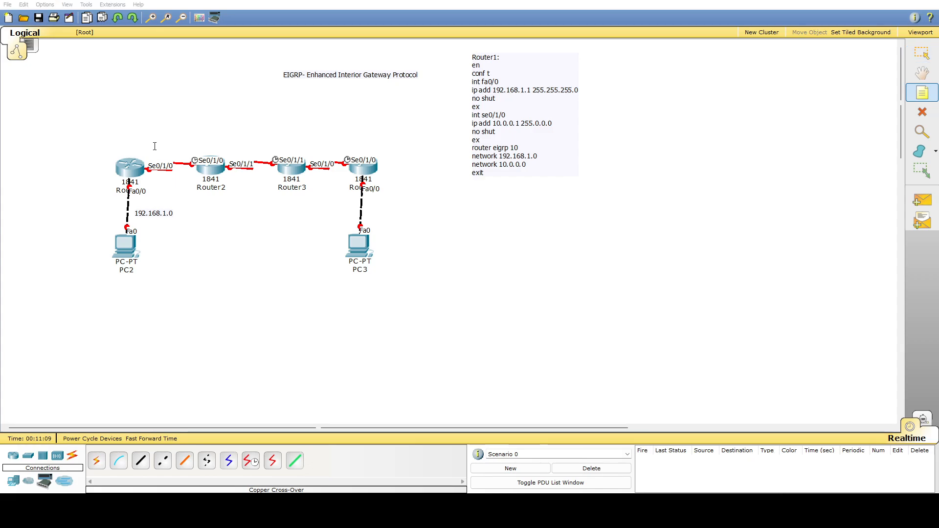
key("Escape")
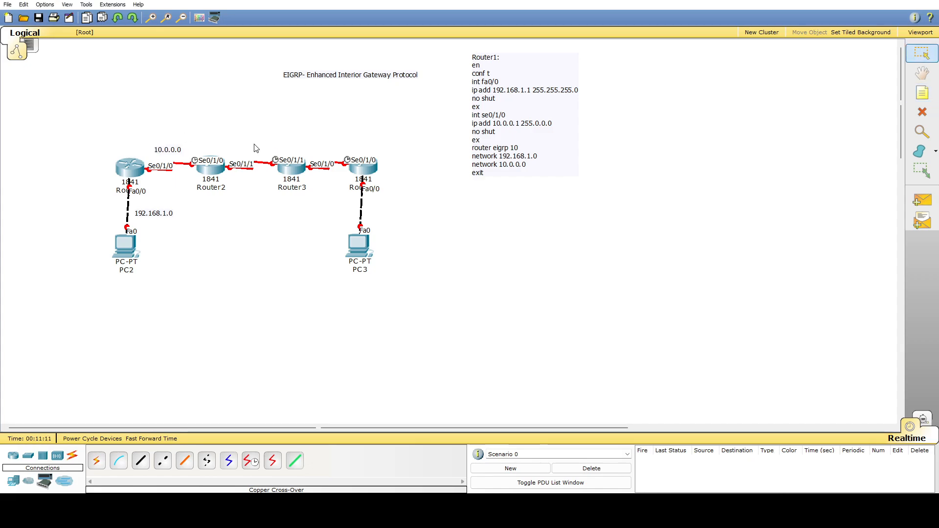
Label the Router2–Router3 link 20.0.0.0, the Router3–Router4 link 30.0.0.0 and the Router4–PC3 link 192.168.2.0 with notes.
key("n")
left_click(244, 145)
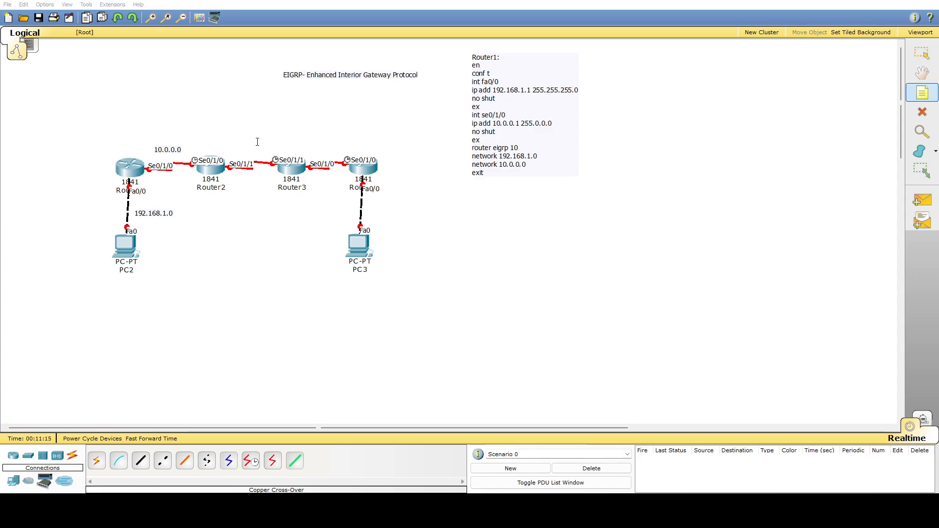
type("20.0.0.0")
key("Escape")
key("n")
left_click(331, 146)
type("30.0.0.0")
key("Escape")
key("n")
key("Escape")
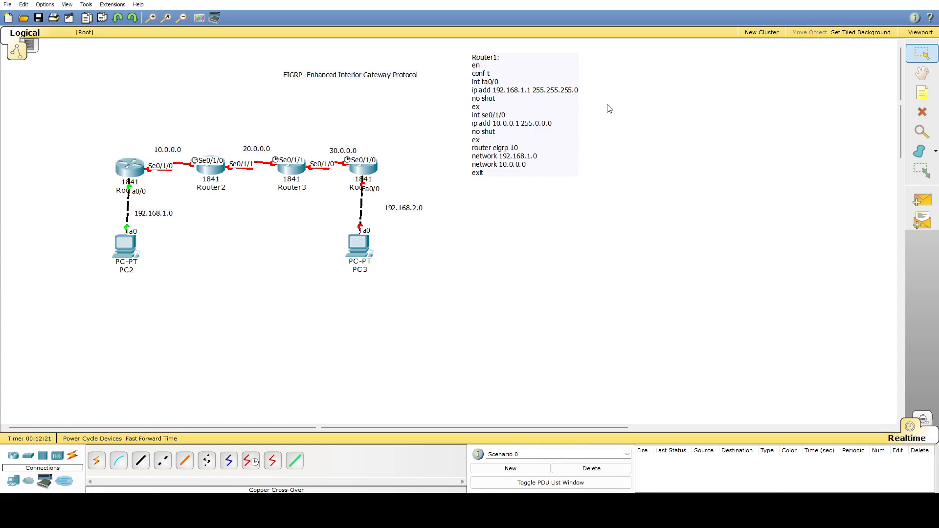
Add Router 2's commands below the Router1 note: se0/1/1 20.0.0.1 and se0/1/0 10.0.0.2, mask 255.0.0.0, router eigrp 10 with networks 20.0.0.0 and 10.0.0.0.
key("n")
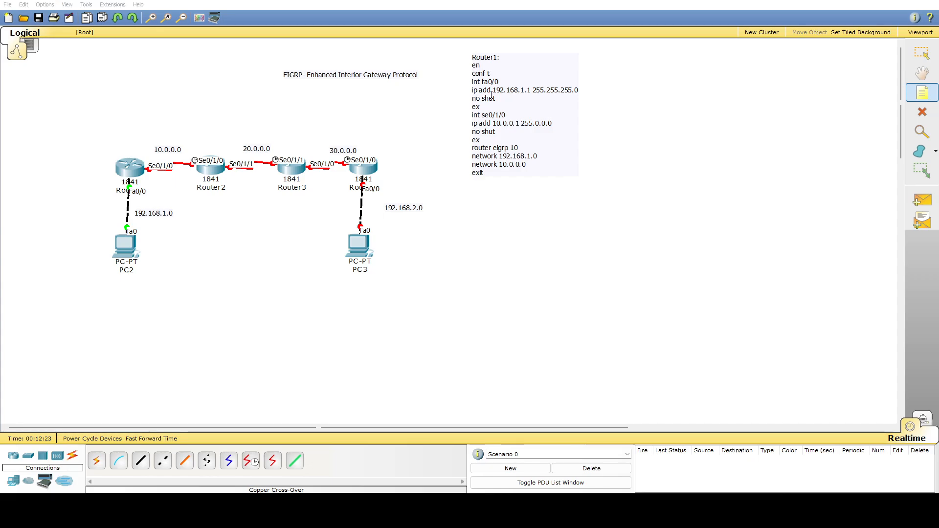
key("Escape")
left_click(511, 155)
key("Delete")
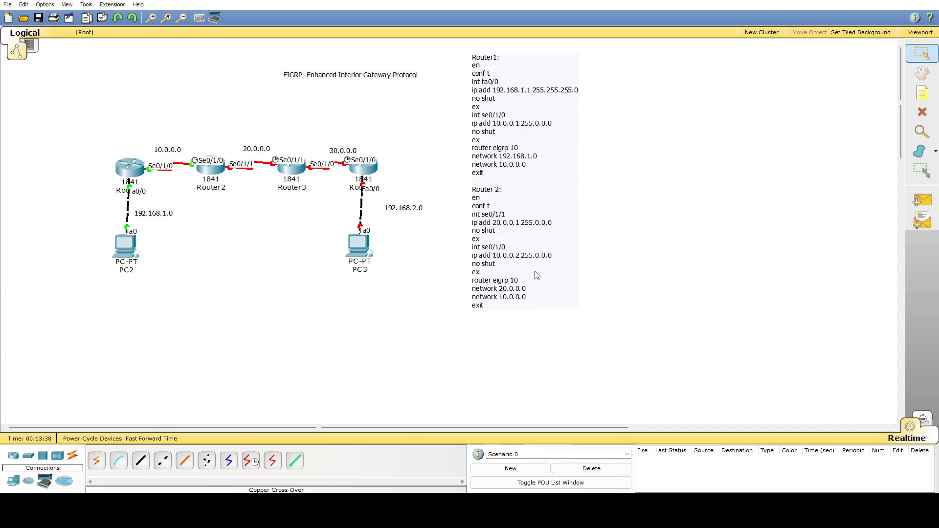
Add a note listing Router 3's commands: se0/1/1 20.0.0.2, se0/1/0 30.0.0.1, mask 255.0.0.0, EIGRP 20 and 10 for networks 20.0.0.0 and 30.0.0.0 with mutual redistribution.
left_click(922, 93)
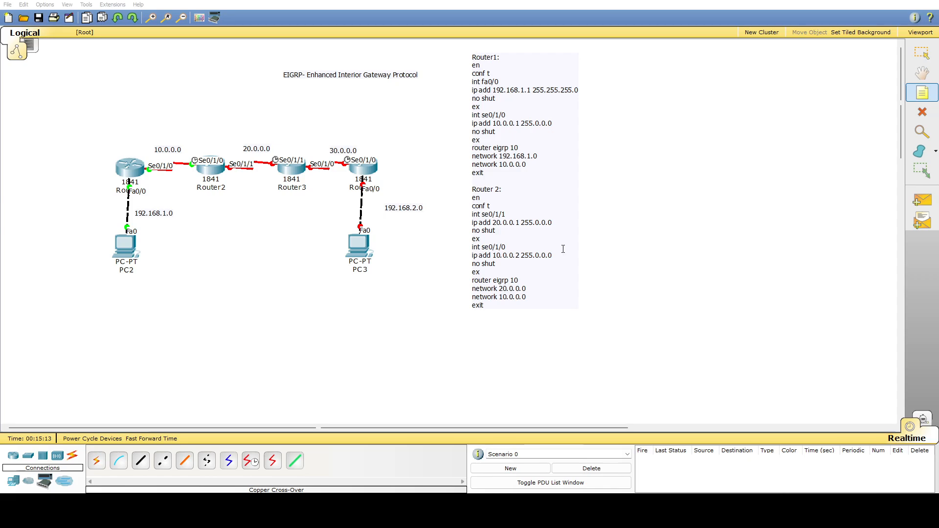
left_click(628, 65)
type("Router 3: en conf t int se0/1/1 ip add 20.0.0.2 255.0.0.0 no shut ex int se0/1/0 ip add 30.0.0.1 255.0.0.0 no shut ex router eigrp 20 network 20.0.0.0 network 30.0.0.0 redistribute eigrp 10 router eigrp 10 network 20.0.0.0 network 30.0.0.0 redistribute eigrp 20 exit")
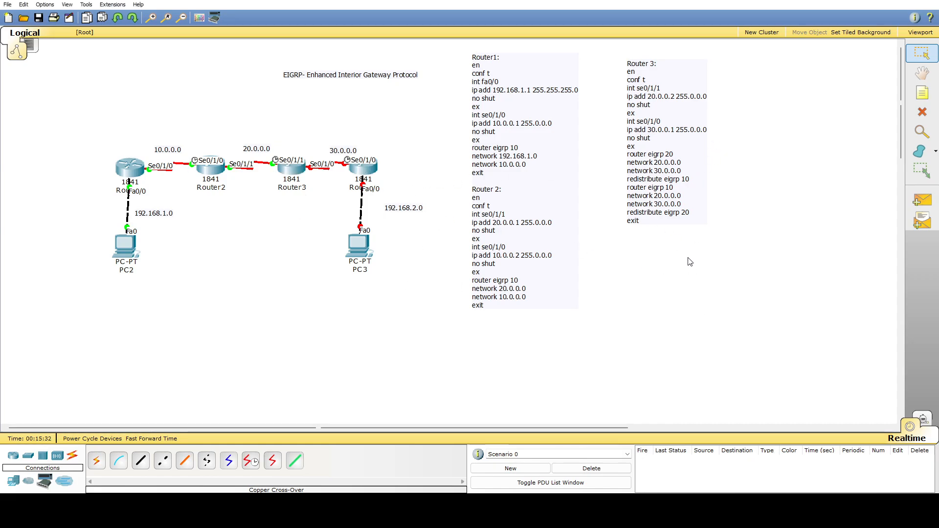
Add Router 4's commands below the Router 3 note: fa0/0 192.168.2.1 255.255.255.0, se0/1/0 30.0.0.2 255.0.0.0, router eigrp 20 with networks 192.168.2.0 and 30.0.0.0.
left_click(663, 221)
key("Delete")
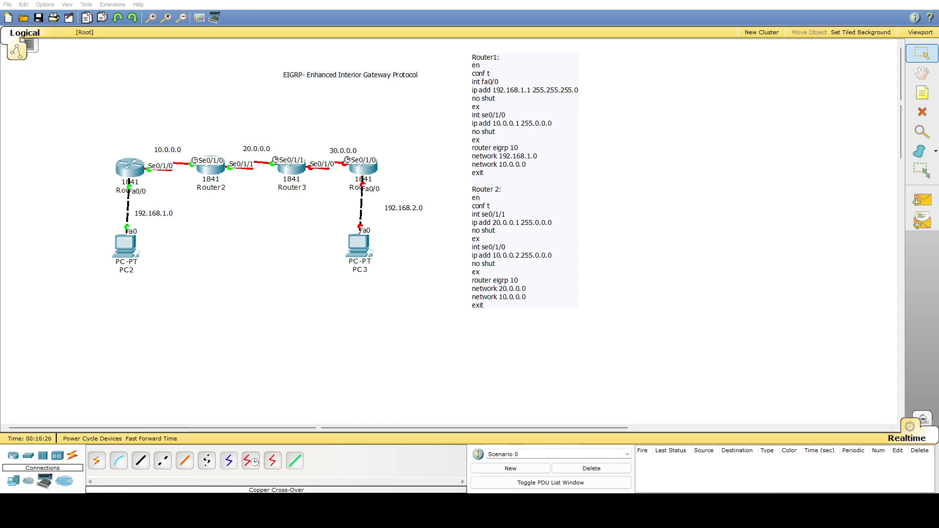
type("Router 3: en conf t int se0/1/1 ip add 20.0.0.2 255.0.0.0 no shut ex int se0/1/0 ip add 30.0.0.1 255.0.0.0 no shut ex router eigrp 20 network 20.0.0.0 network 30.0.0.0 redistribute eigrp 10 router eigrp 10 network 20.0.0.0 network 30.0.0.0 redistribute eigrp 20 exit  Router 4: en conf t int fa0/0 ip add 192.168.2.1 255.255.255.0 no shut ex int se0/1/0 ip add 30.0.0.2 255.0.0.0 no shut ex router eigrp 20 network 192.168.2.0 network 30.0.0.0 exit")
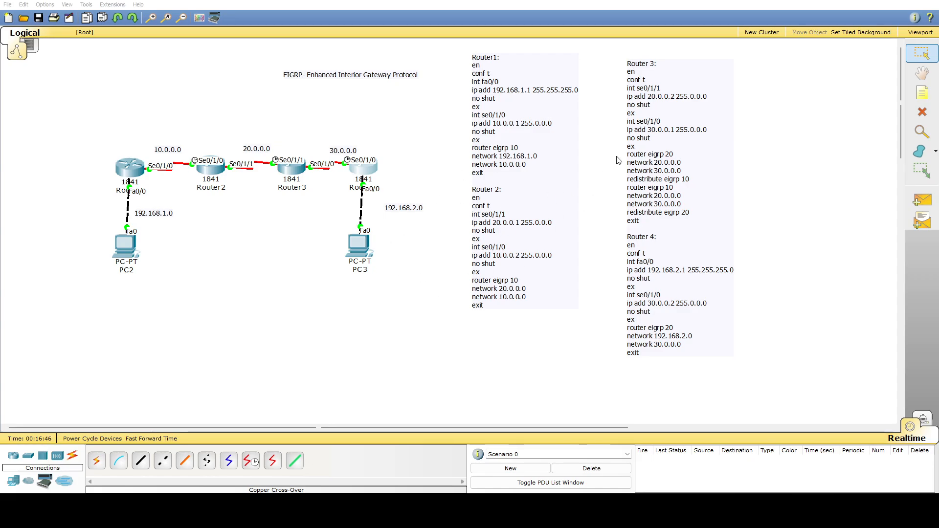
left_click(467, 189)
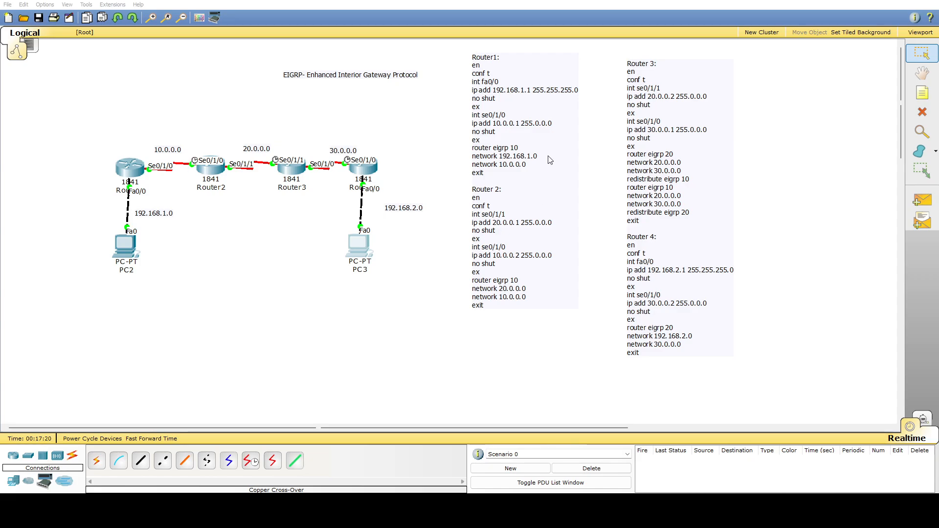
Test connectivity between the two end networks by sending a simple PDU from PC3 to PC2 twice.
left_click(922, 200)
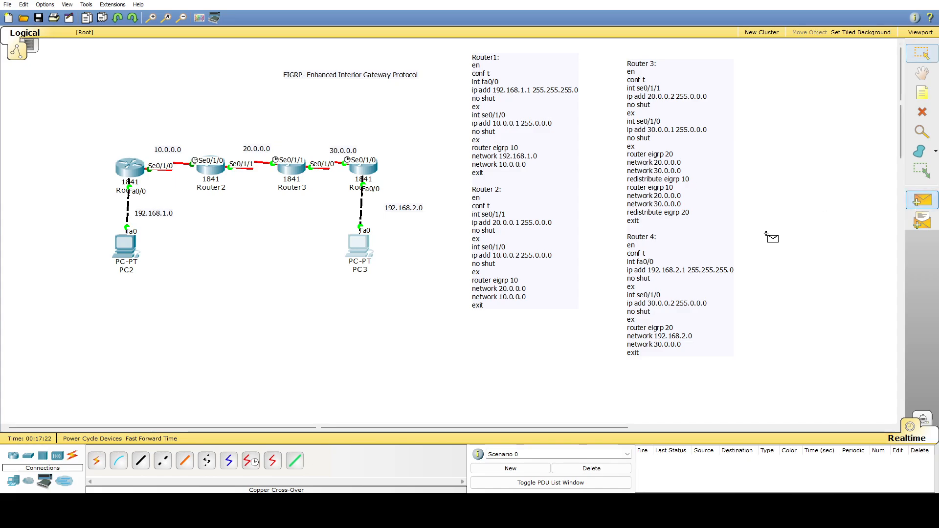
left_click(361, 250)
left_click(126, 247)
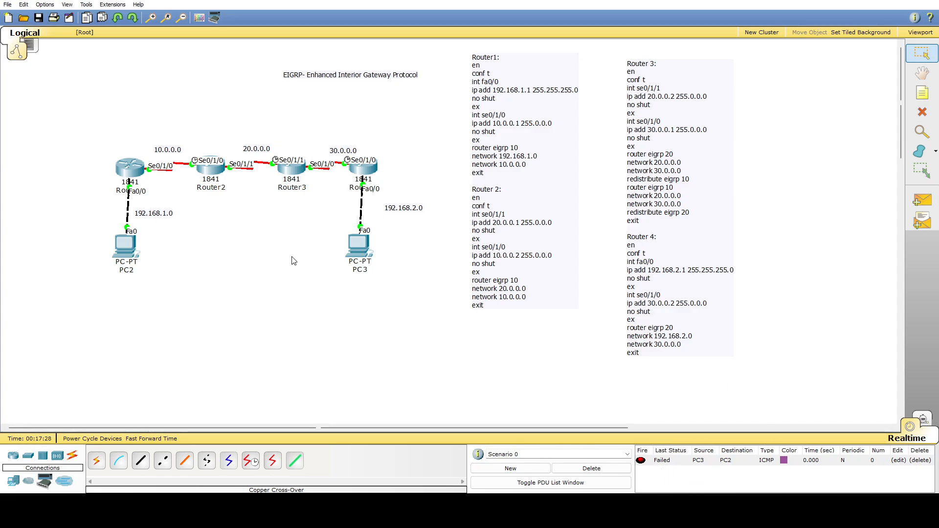
left_click(922, 199)
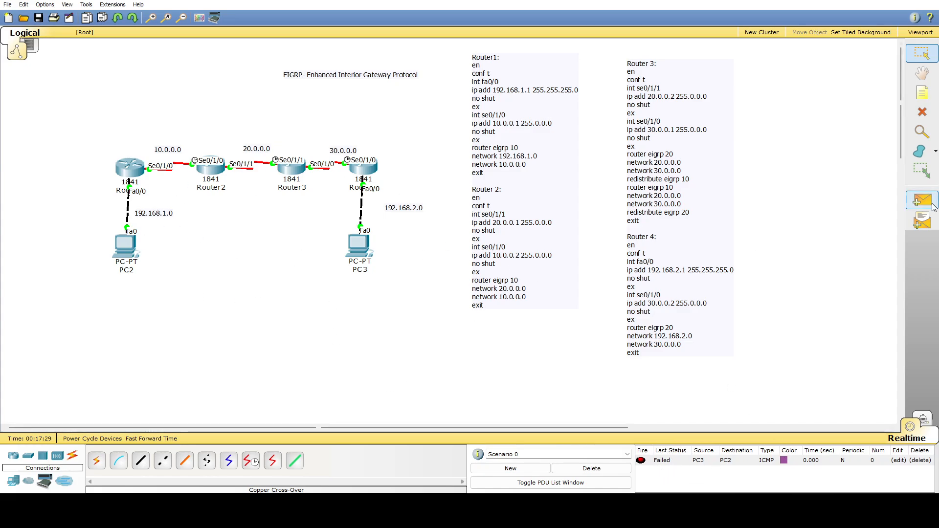
left_click(362, 250)
left_click(125, 248)
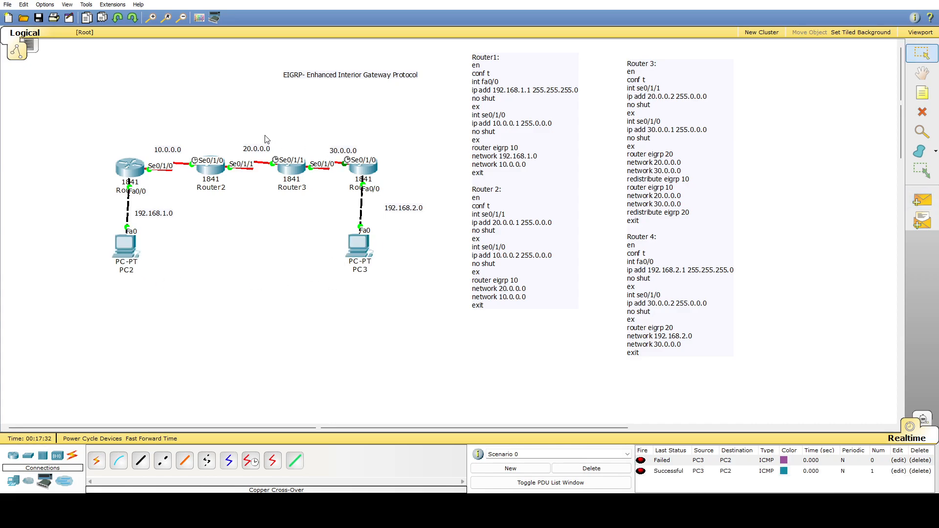